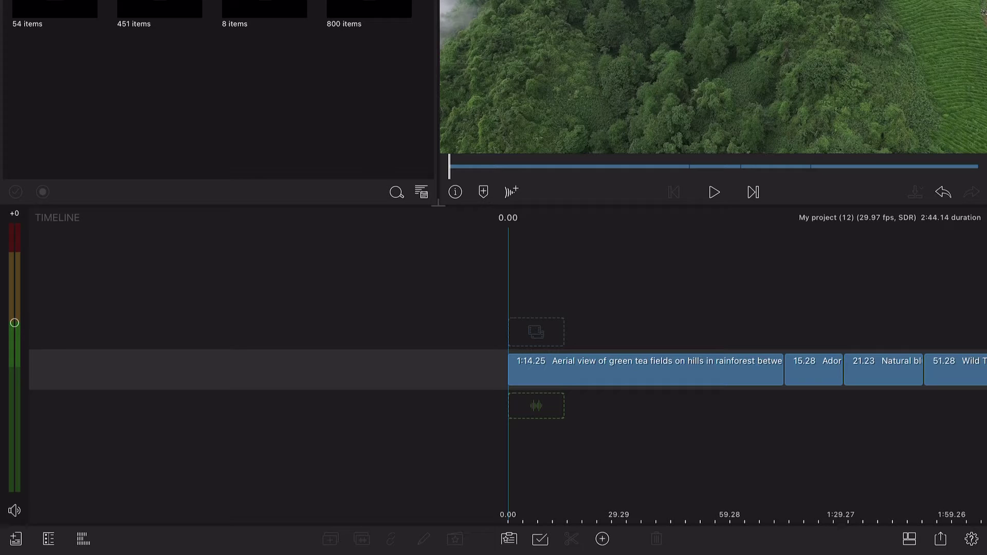
Step: Change the project aspect ratio to 2.39:1 Widescreen Cinema Standard in project settings
left_click(972, 538)
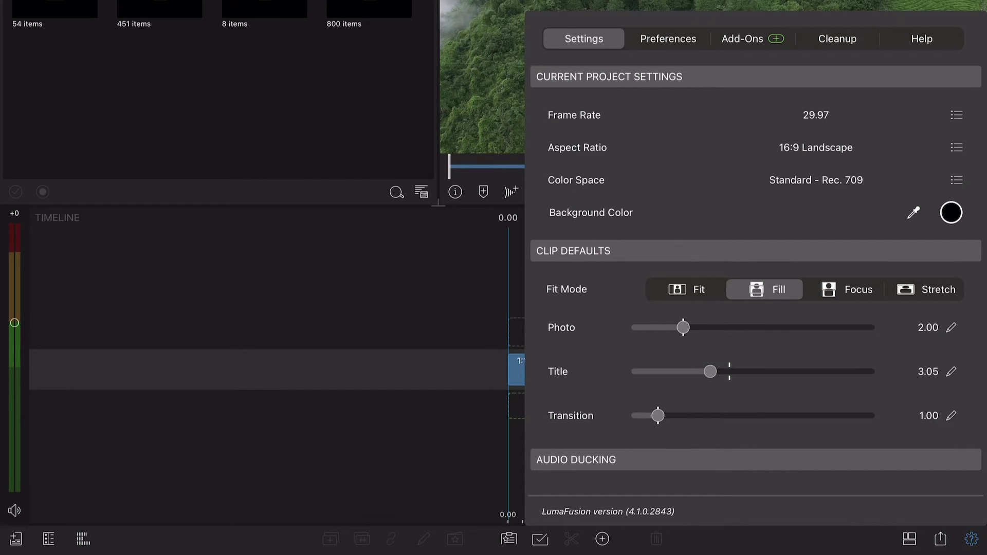
left_click(956, 147)
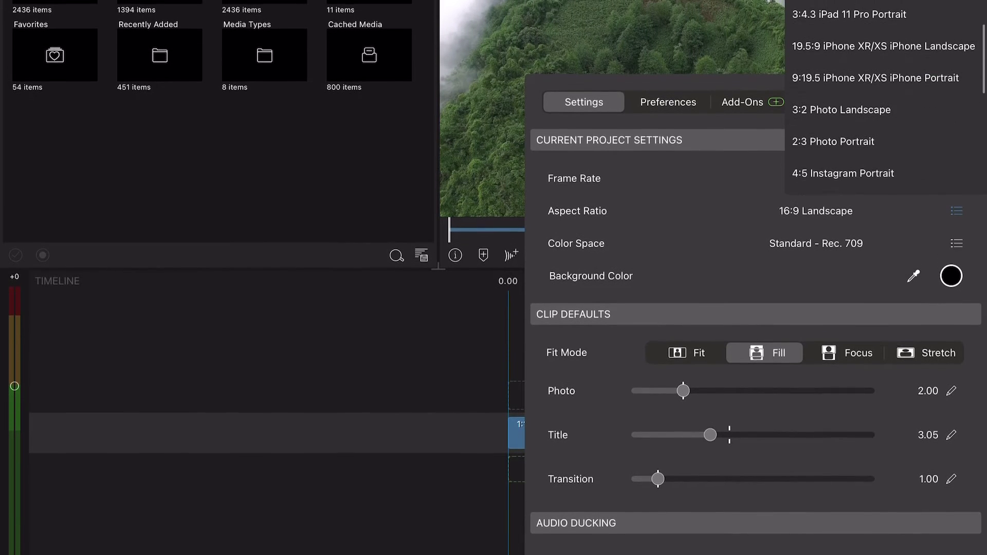
scroll(887, 115, "down", 5)
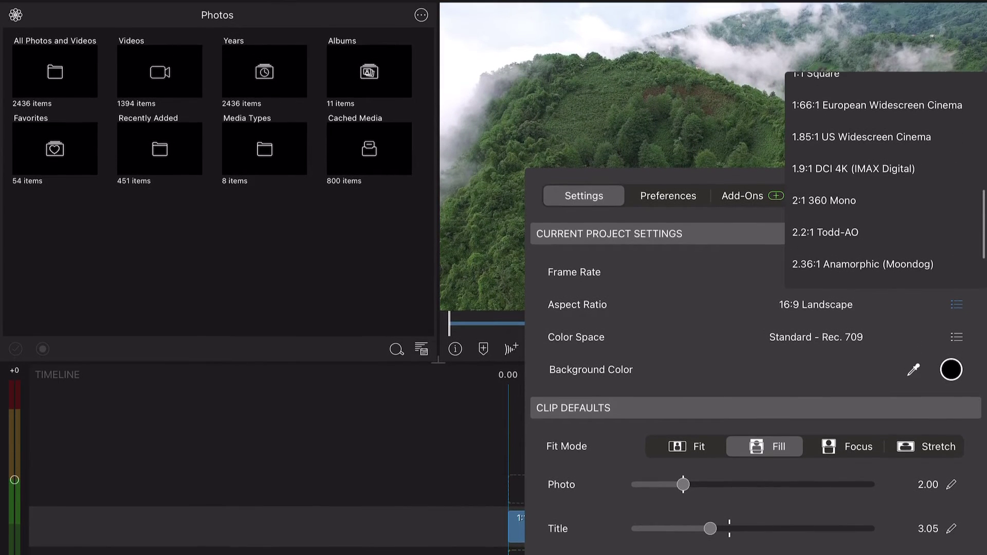
scroll(887, 155, "down", 3)
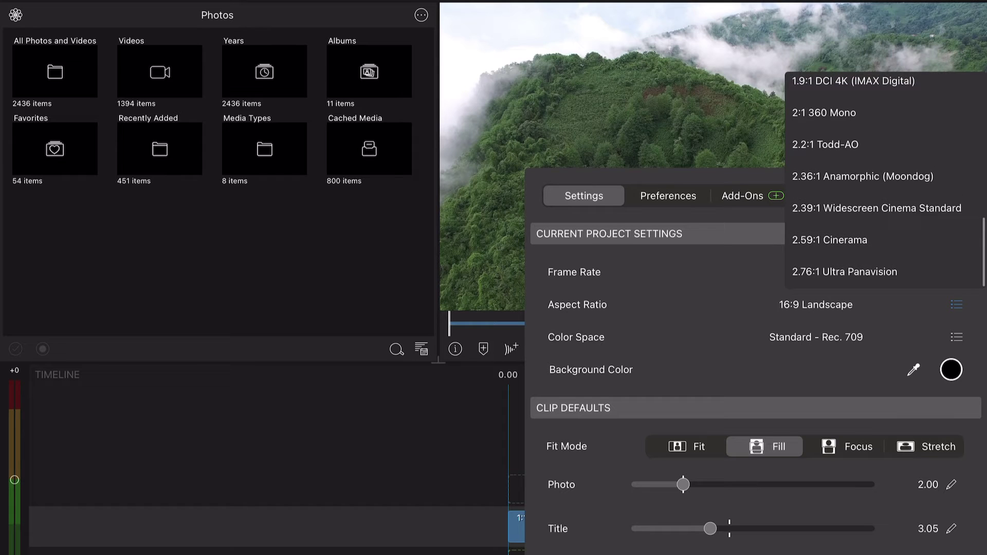
left_click(877, 207)
key("Escape")
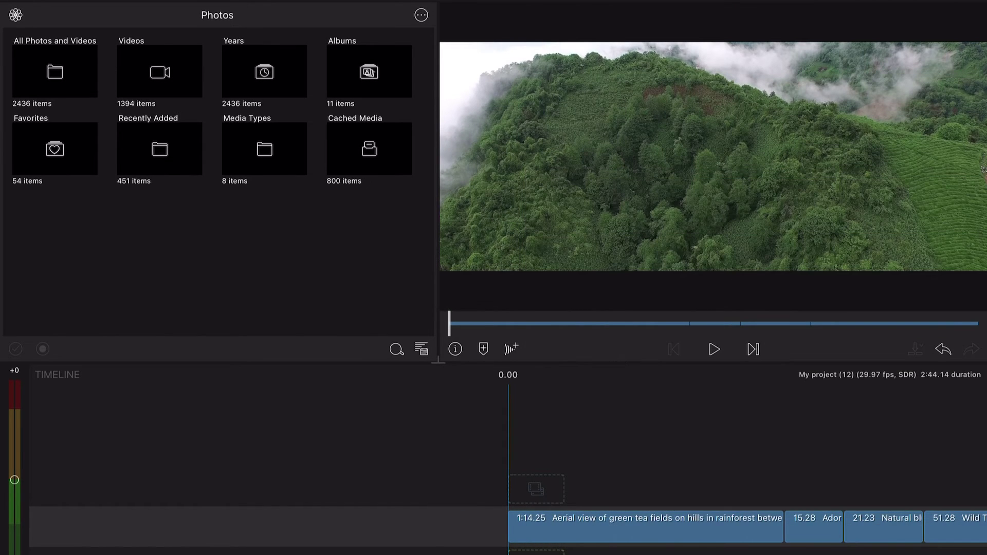
Step: Scrub the timeline to 18.20 and set a Photos movie export at 4096x1714 4K Cinema
left_click_drag(509, 463, 539, 463)
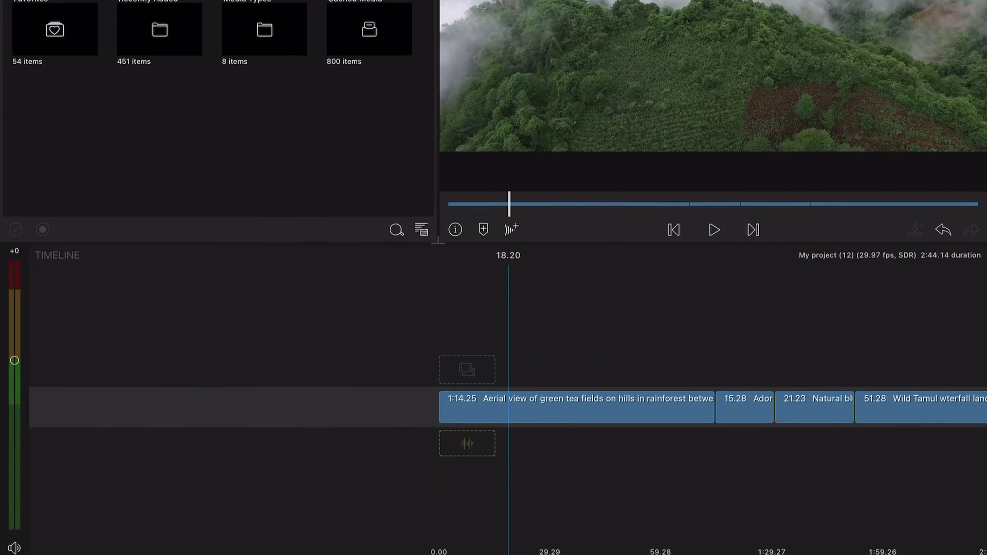
left_click(940, 539)
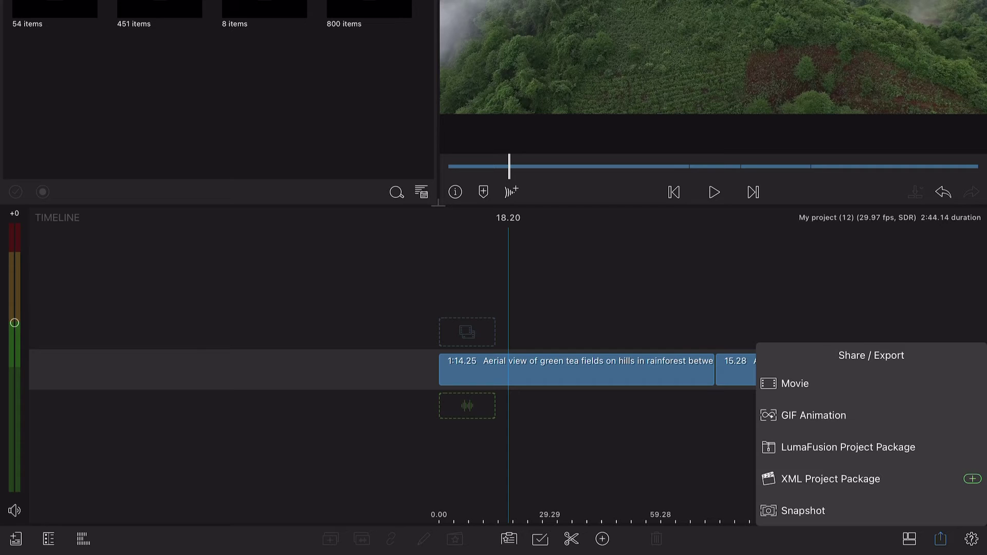
left_click(794, 384)
left_click(817, 158)
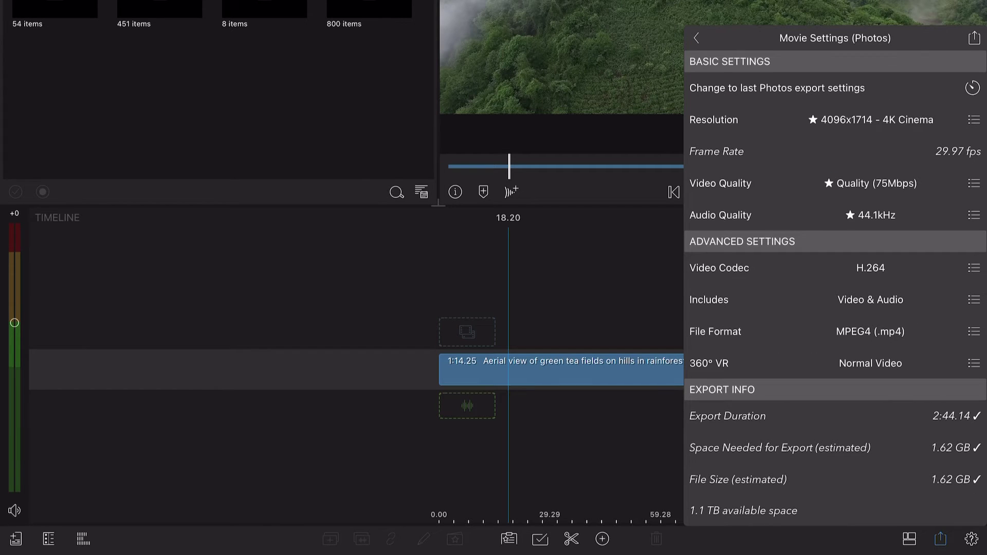
left_click(973, 120)
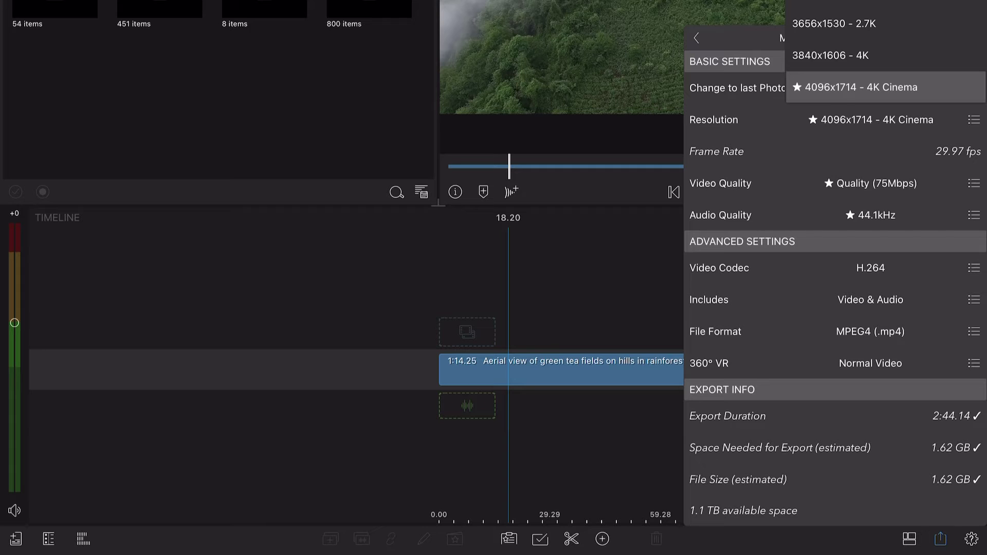
left_click(862, 87)
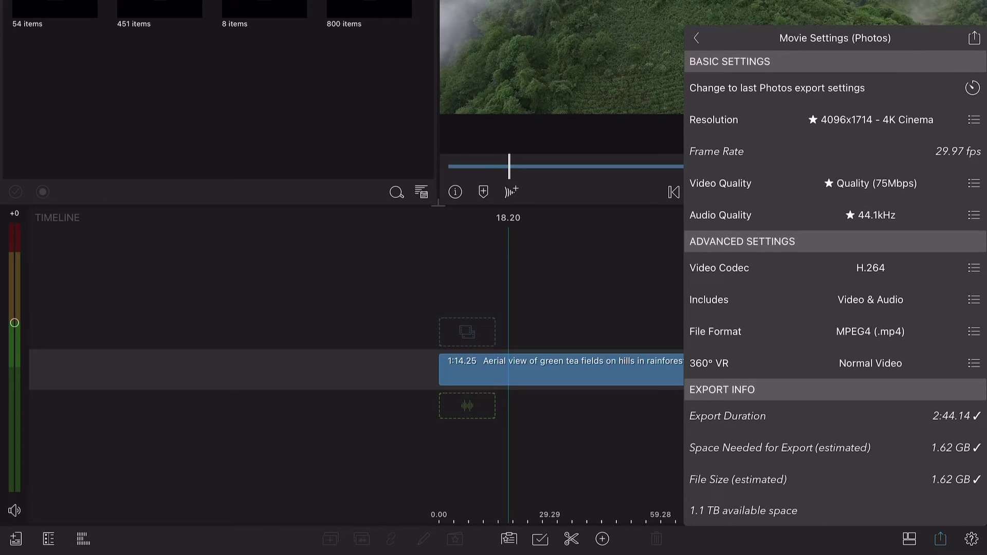
Step: Start writing the 4K Cinema movie from the Movie Settings export button
left_click(975, 38)
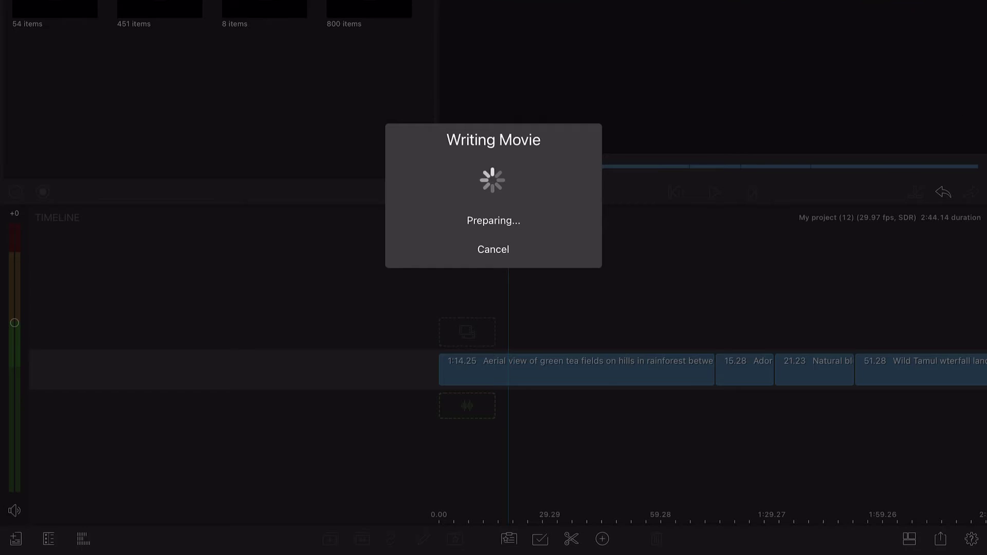